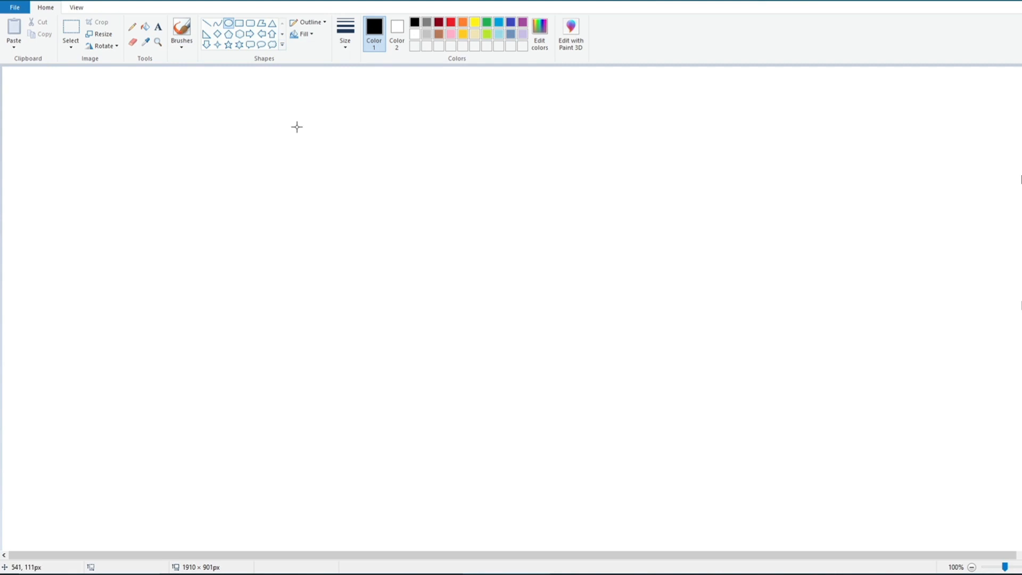
Draw a circle about 270 by 263 px in the canvas's upper middle and fill it black.
left_click_drag(296, 127, 444, 269)
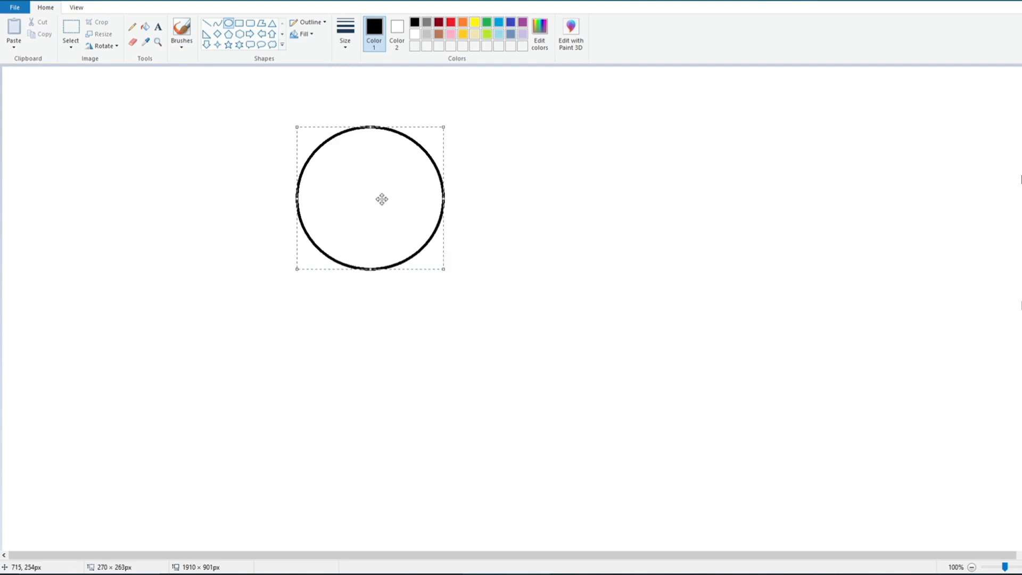
mouse_move(381, 199)
left_mouse_down()
mouse_move(449, 213)
mouse_move(456, 190)
left_mouse_up()
left_click(254, 208)
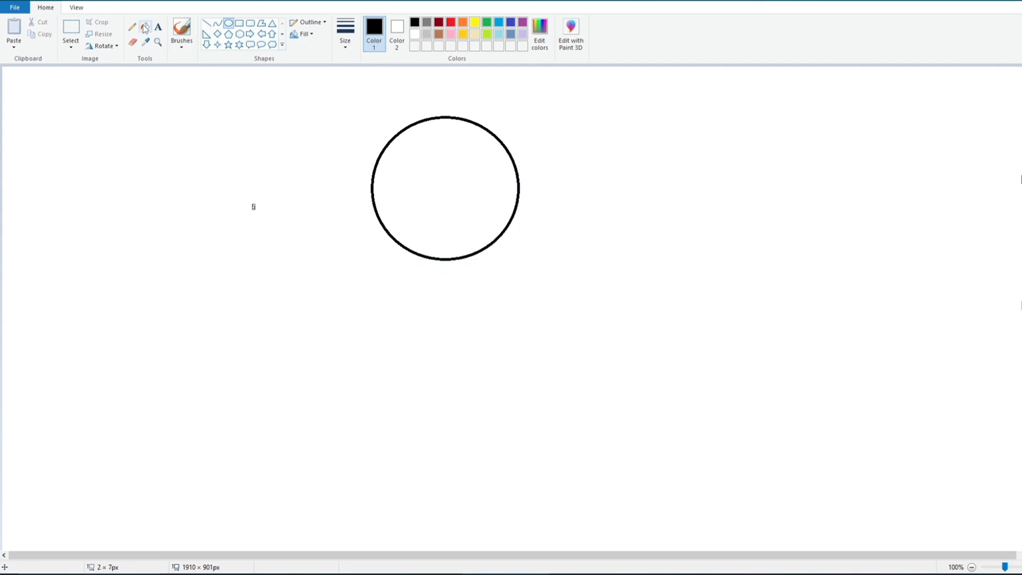
left_click(145, 27)
left_click(394, 173)
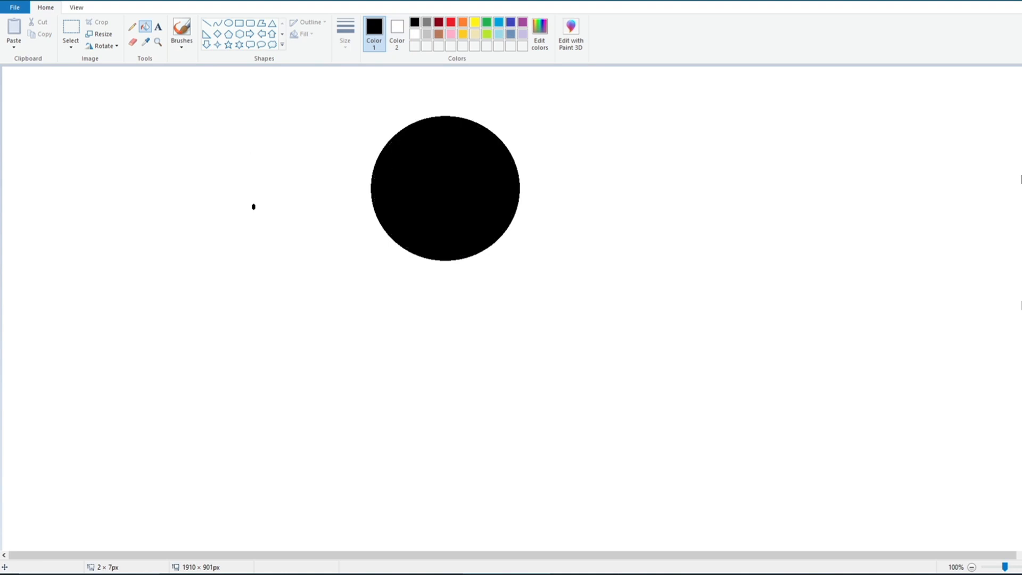
key("ctrl+z")
key("ctrl+z")
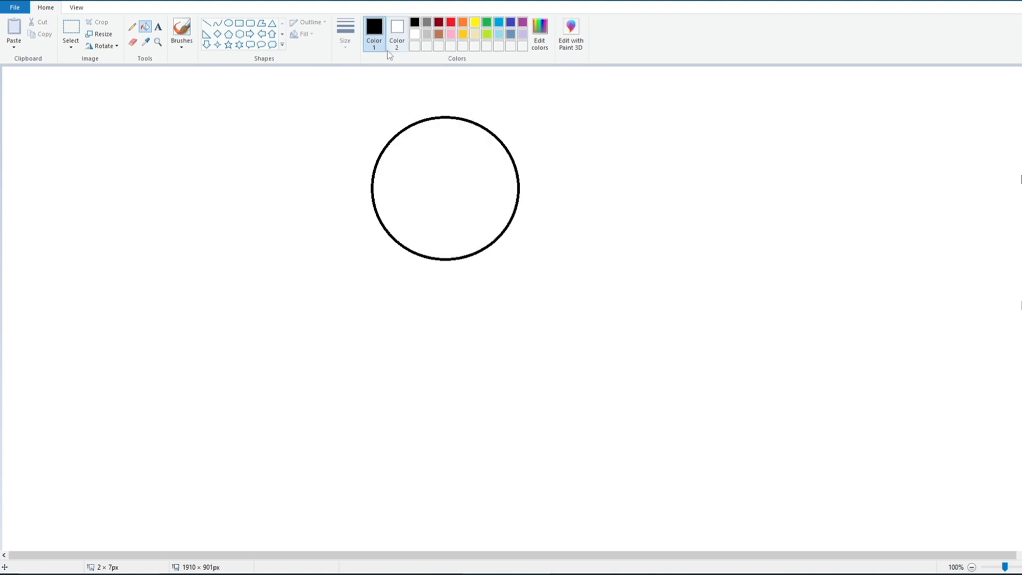
left_click(444, 186)
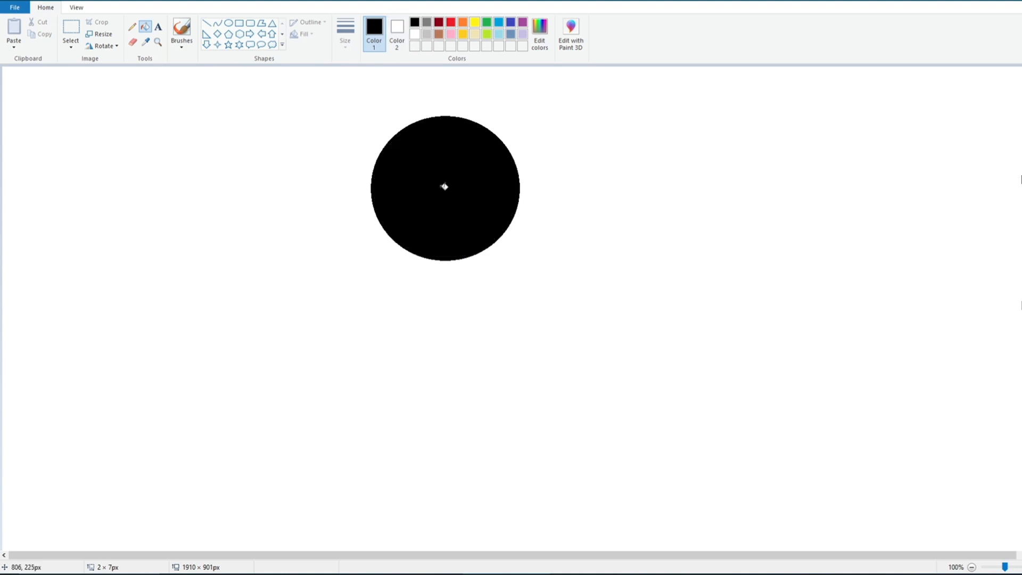
Cut the black circle into a crescent with an overlapping white ellipse about 269 by 258 px, offset to the upper right and filled white.
left_click(397, 31)
left_click(377, 29)
left_click(415, 34)
left_click(229, 23)
left_click_drag(377, 107, 523, 229)
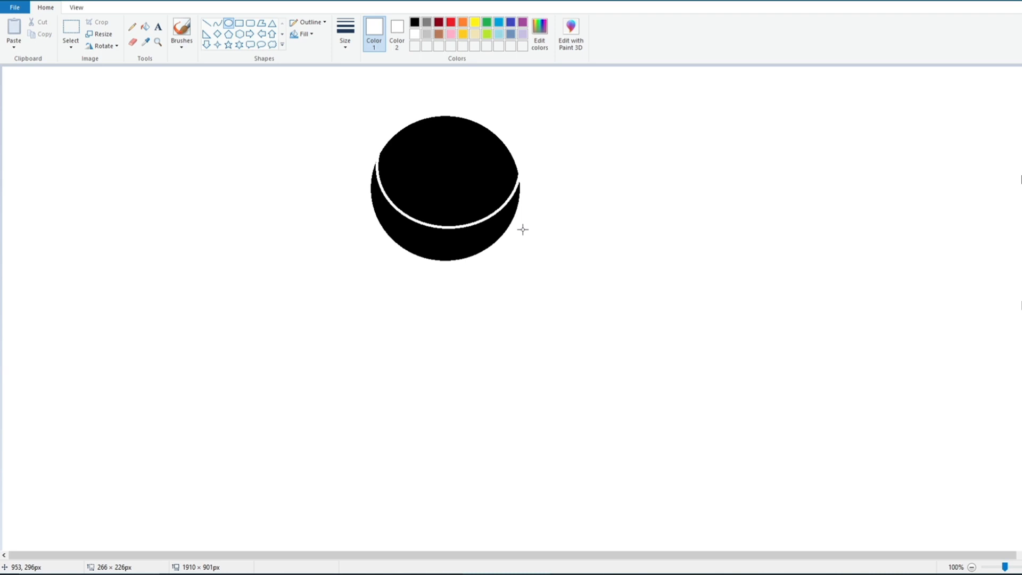
left_click_drag(458, 158, 479, 176)
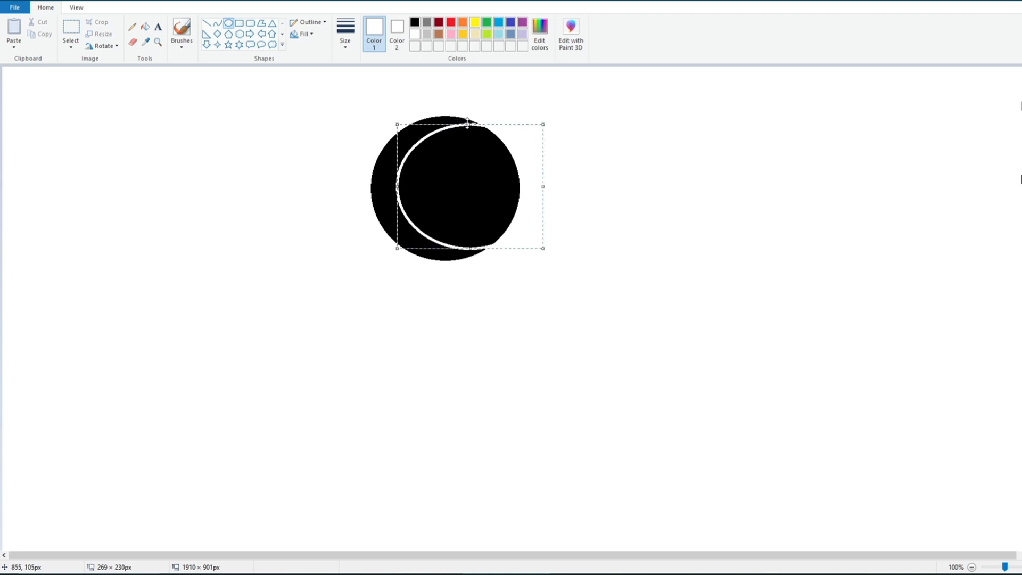
left_click_drag(467, 123, 469, 109)
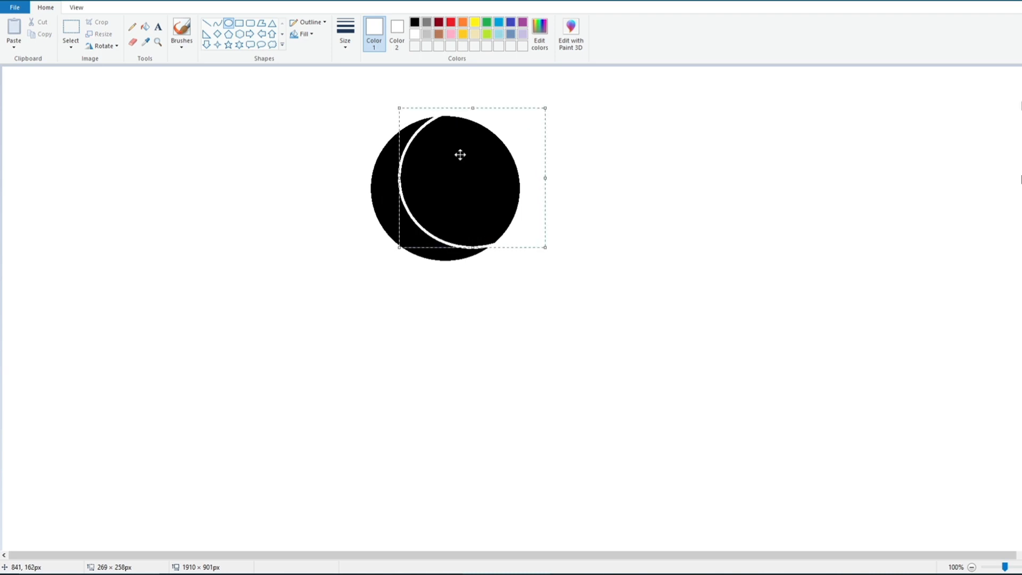
left_click(427, 76)
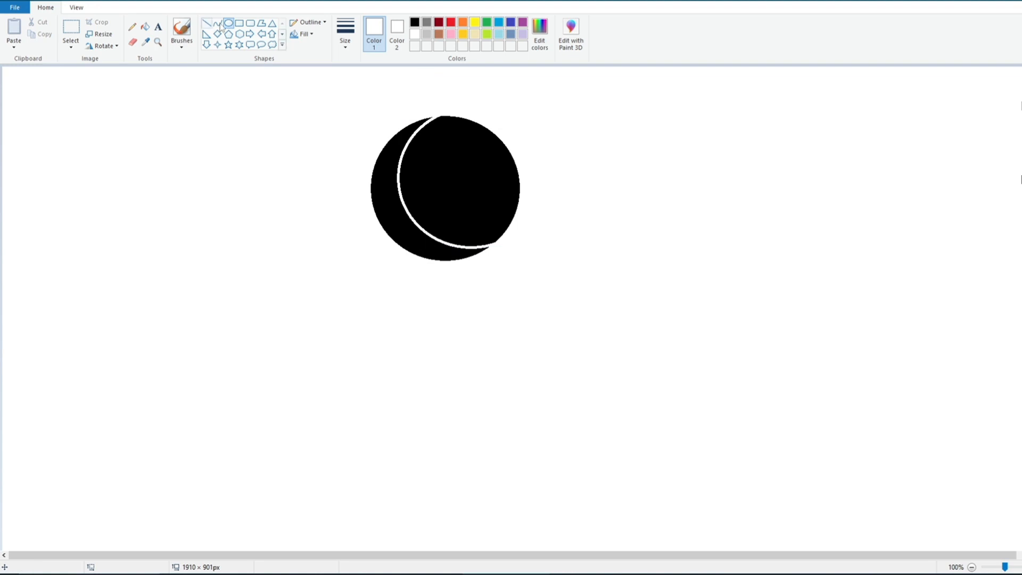
left_click(145, 26)
left_click(458, 181)
Draw eight black vertical lines of varying lengths hanging from the crescent's lower edge, and erase the stray dots beside them.
left_click(207, 23)
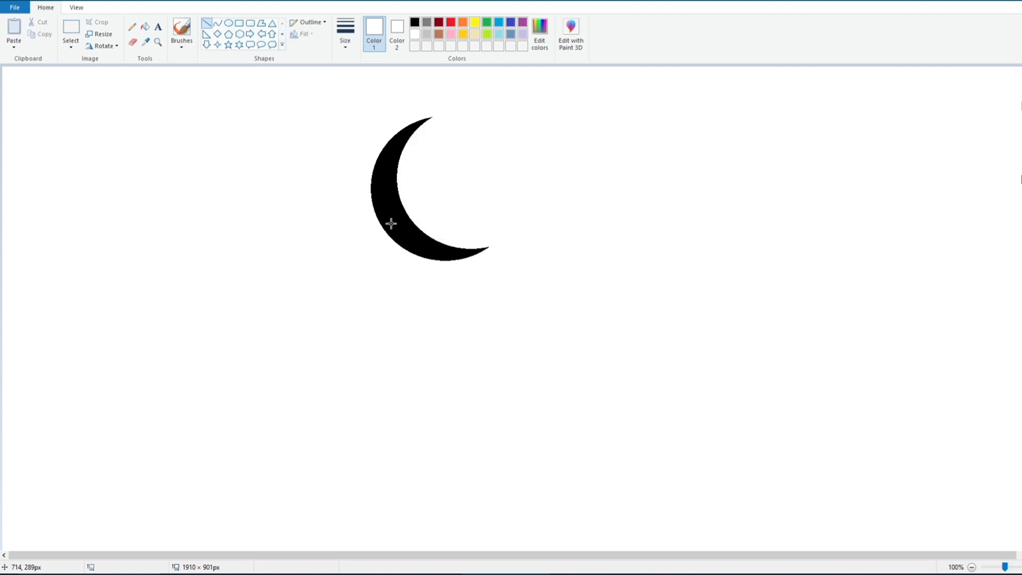
left_click_drag(376, 210, 376, 388)
left_click(415, 23)
left_click(257, 254)
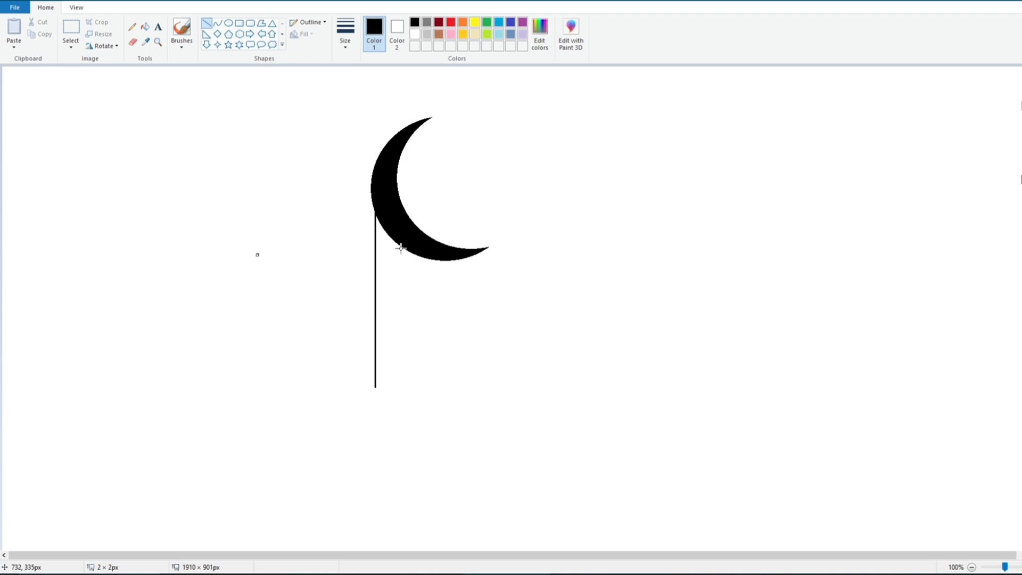
left_click_drag(389, 235, 389, 336)
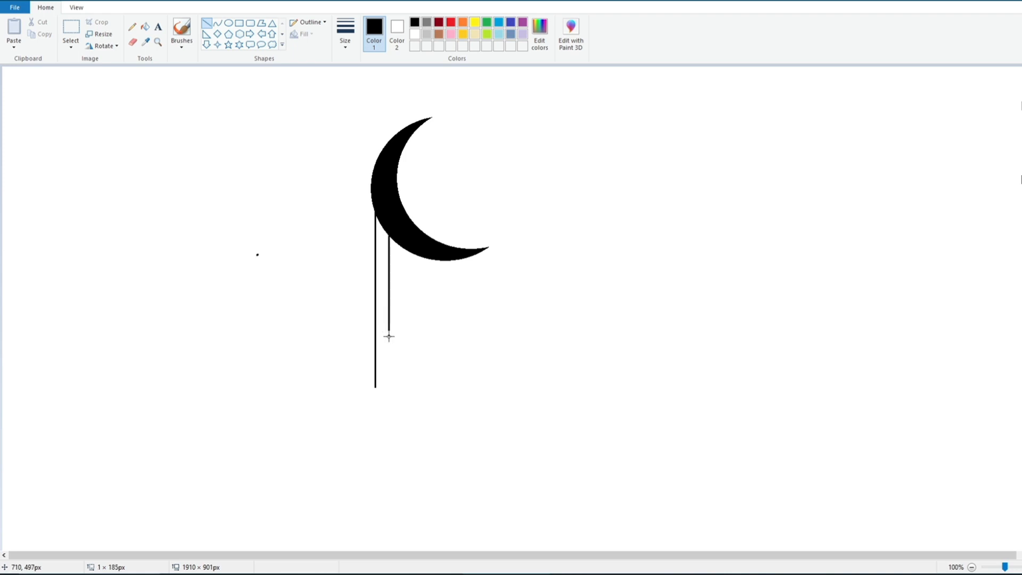
left_click_drag(403, 248, 404, 324)
left_click_drag(416, 255, 417, 349)
mouse_move(435, 260)
left_mouse_down()
mouse_move(445, 321)
mouse_move(433, 370)
mouse_move(435, 292)
mouse_move(450, 267)
mouse_move(450, 368)
mouse_move(463, 281)
mouse_move(463, 382)
left_mouse_up()
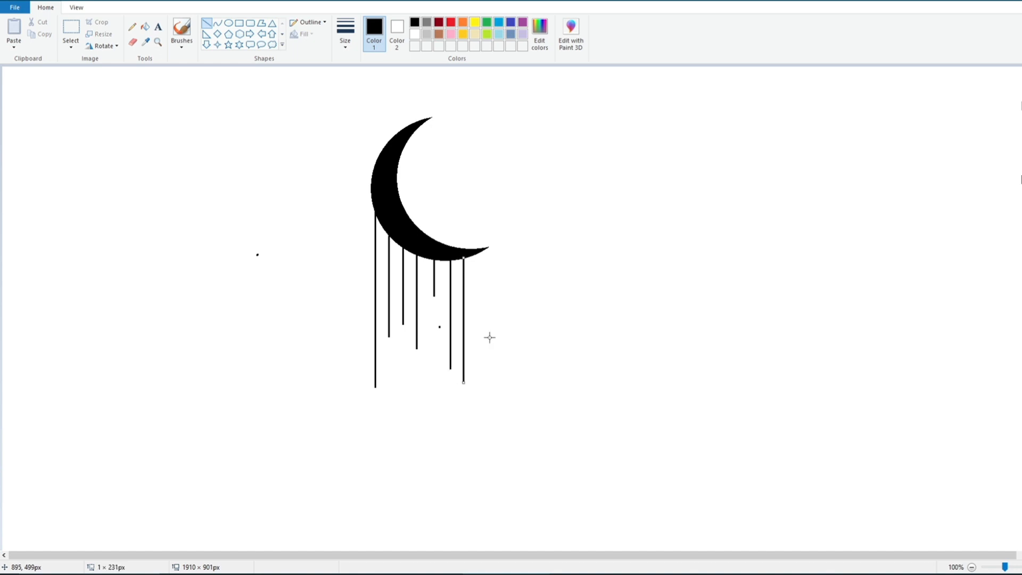
left_click(489, 337)
left_click_drag(477, 255, 478, 320)
left_click(133, 42)
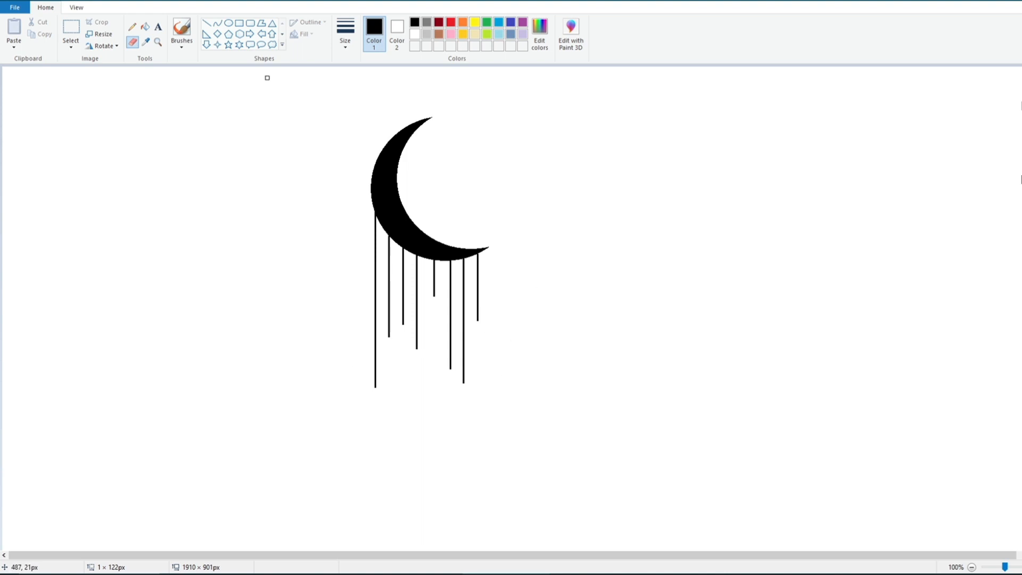
Add a circle about 27 by 28 px to the end of the first hanging line and a small five-point star to the second.
left_click(228, 23)
left_click_drag(367, 383, 382, 397)
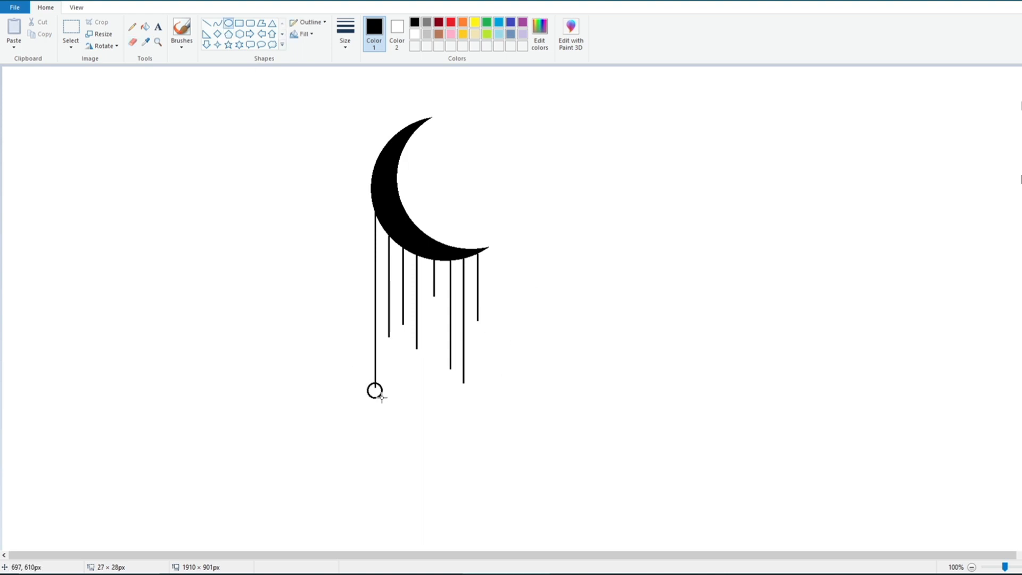
left_click(228, 44)
left_click_drag(383, 335, 396, 348)
left_click(299, 295)
Add a small heart to the end of the third hanging line and a diamond about 38 by 25 px to the fourth.
left_click(282, 44)
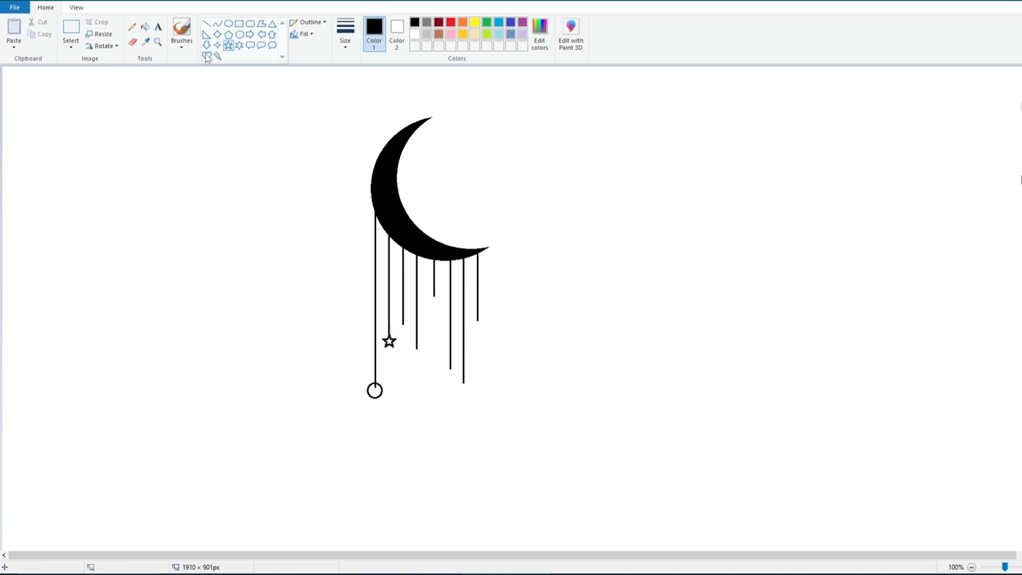
left_click(207, 56)
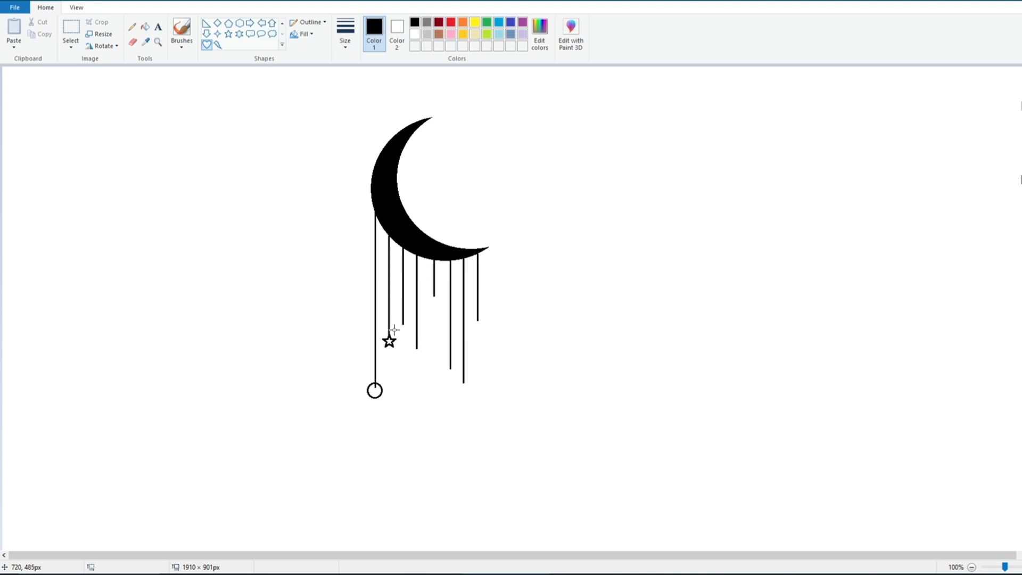
left_click_drag(394, 329, 413, 337)
key("ctrl+z")
left_click(283, 22)
left_click(218, 34)
left_click_drag(407, 347, 427, 361)
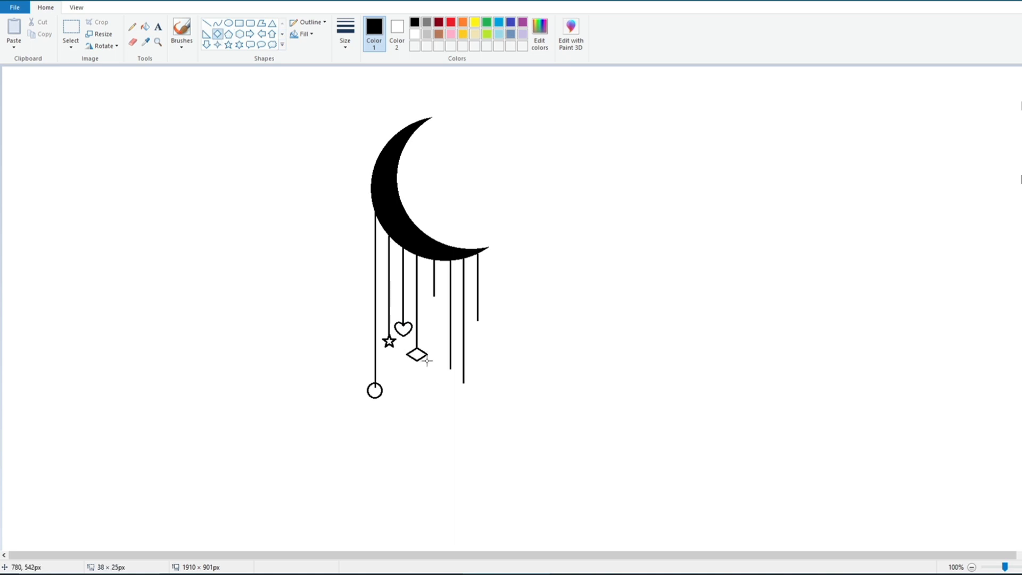
Add a four-point star, a heart and a six-point star to the ends of the fifth, sixth and eighth hanging lines respectively.
left_click(217, 45)
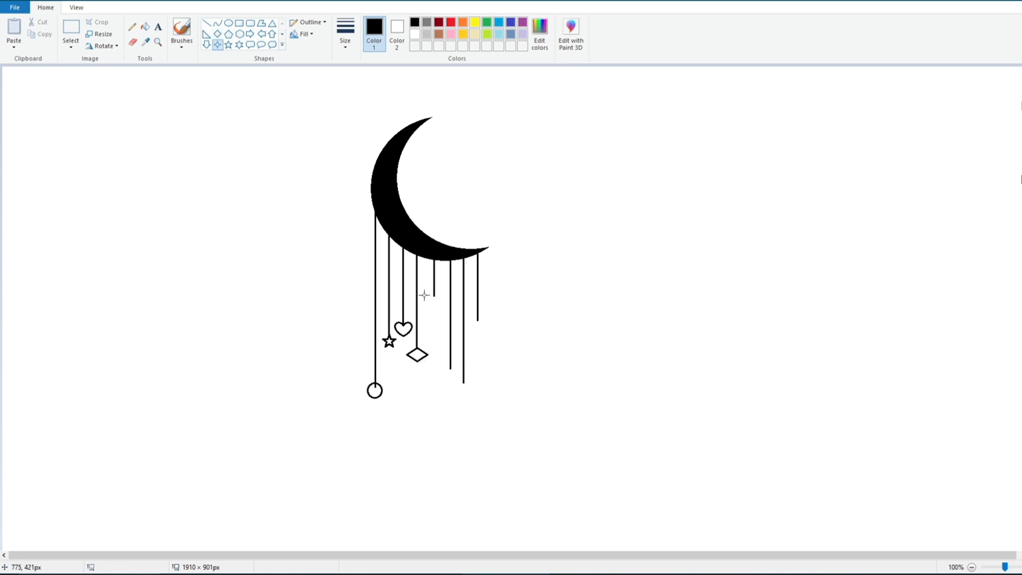
left_click_drag(424, 295, 442, 310)
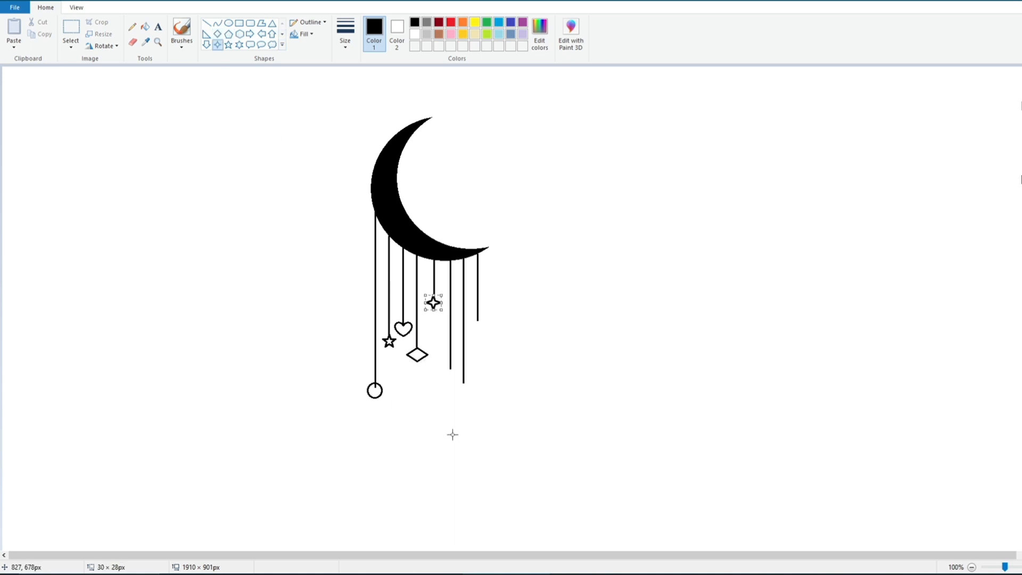
left_click(229, 24)
left_click(282, 34)
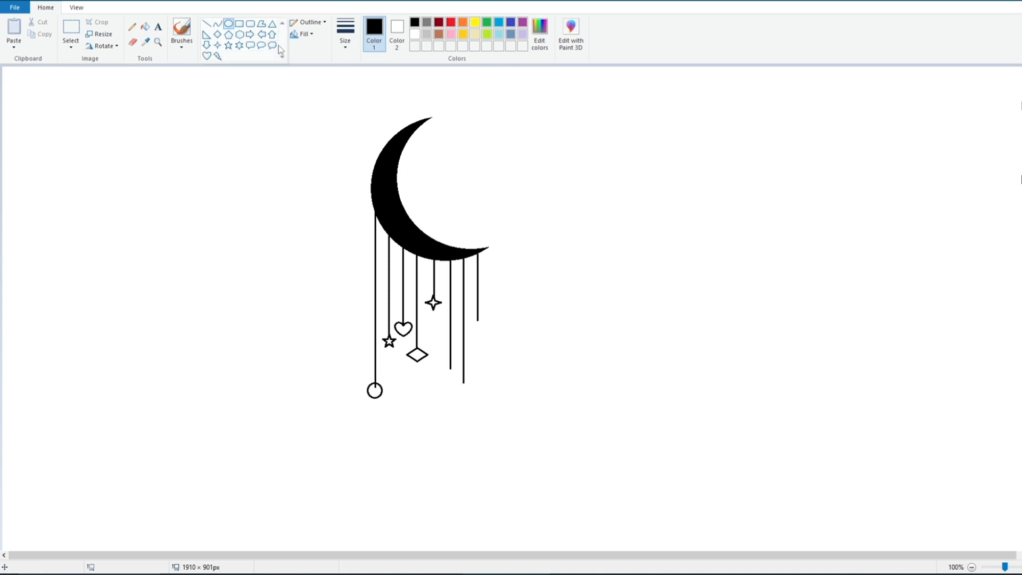
left_click(207, 45)
left_click_drag(442, 367, 458, 382)
left_click(239, 34)
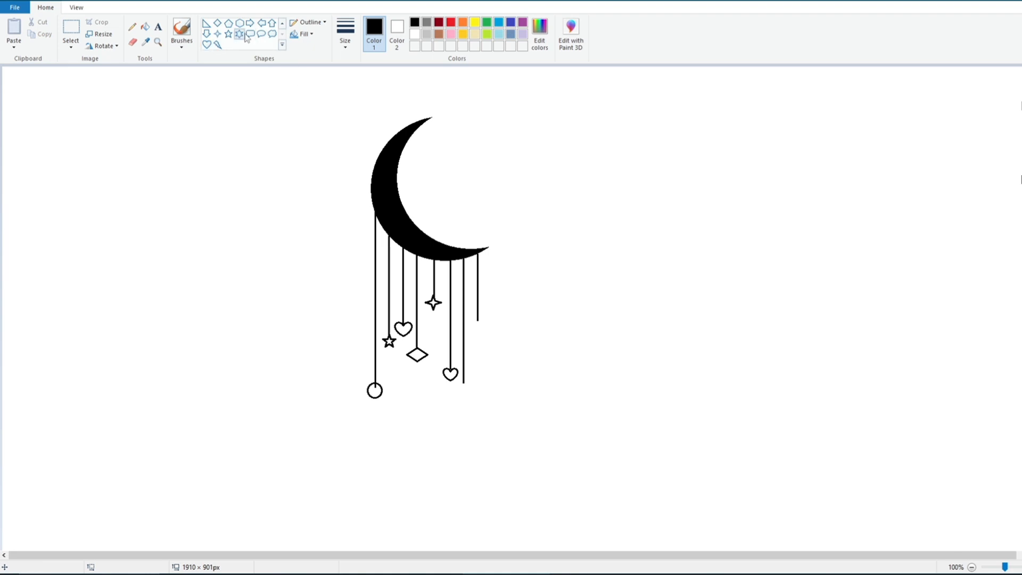
left_click_drag(471, 319, 486, 335)
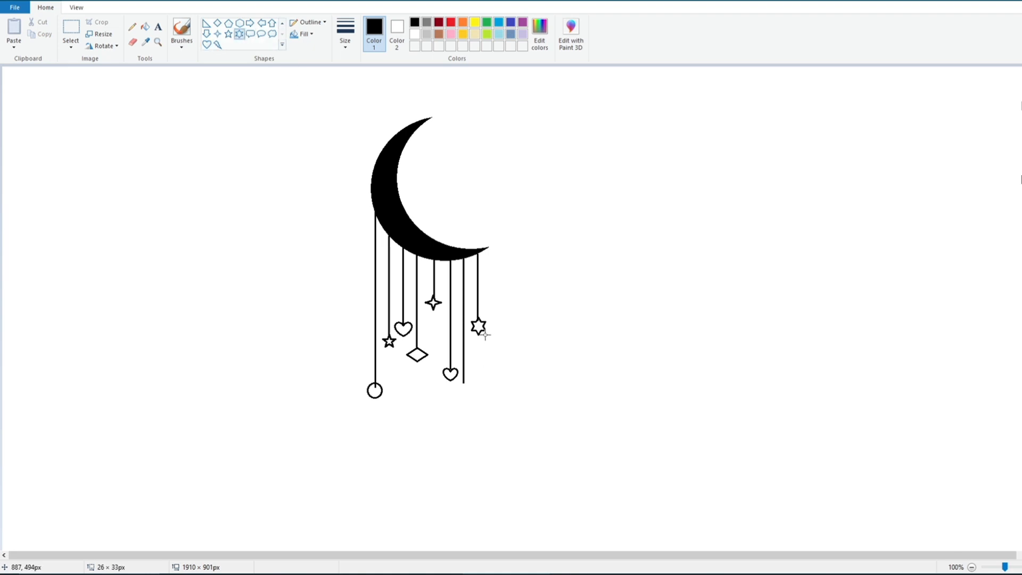
left_click(473, 397)
Shorten the seventh hanging line by erasing its lower end, and finish it with a small circle.
left_click(133, 41)
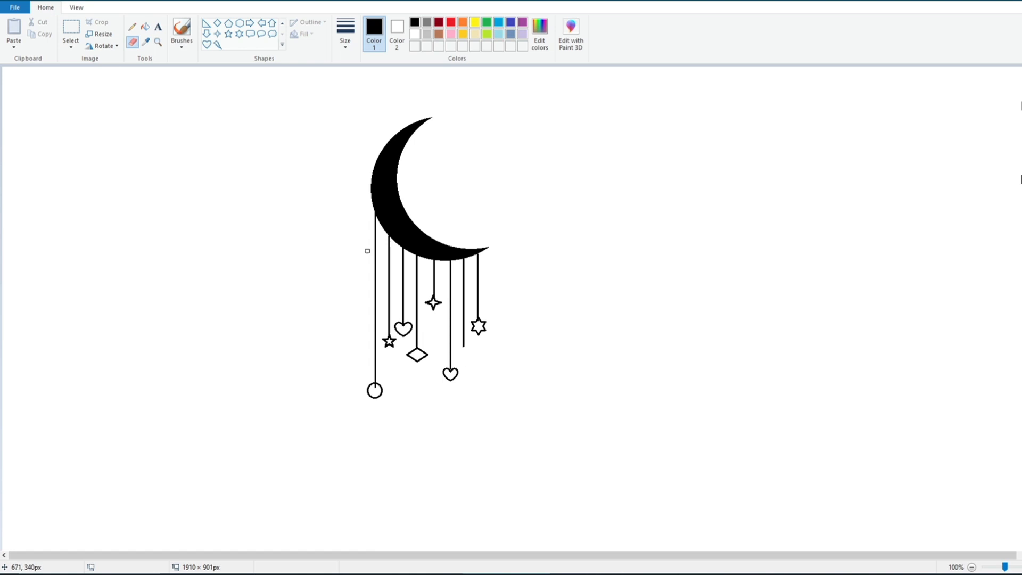
left_click(282, 23)
left_click(228, 23)
left_click_drag(458, 345, 474, 362)
left_click(278, 331)
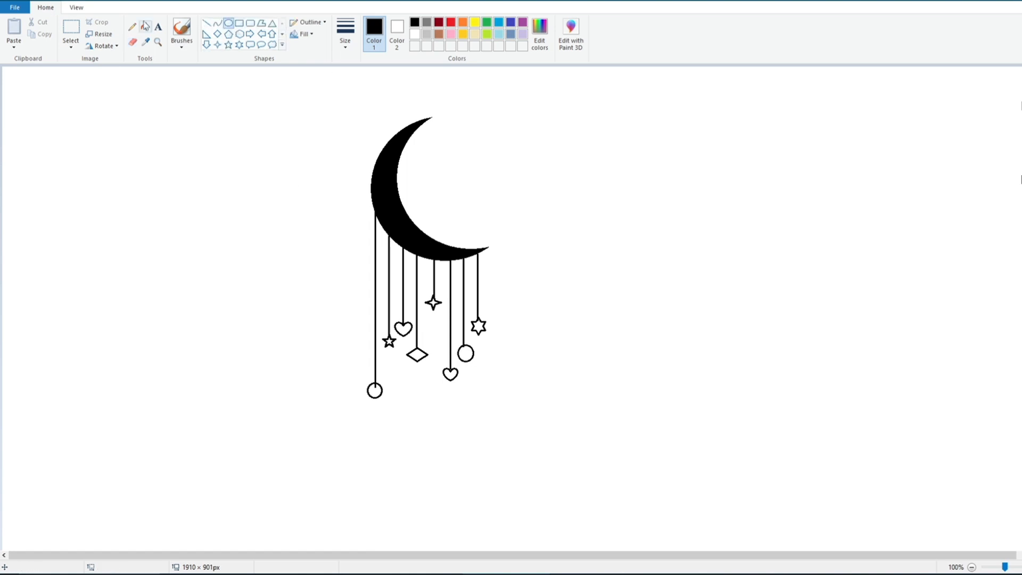
Fill all eight hanging ornaments with black.
left_click(145, 25)
left_click(375, 391)
left_click(389, 341)
left_click(403, 329)
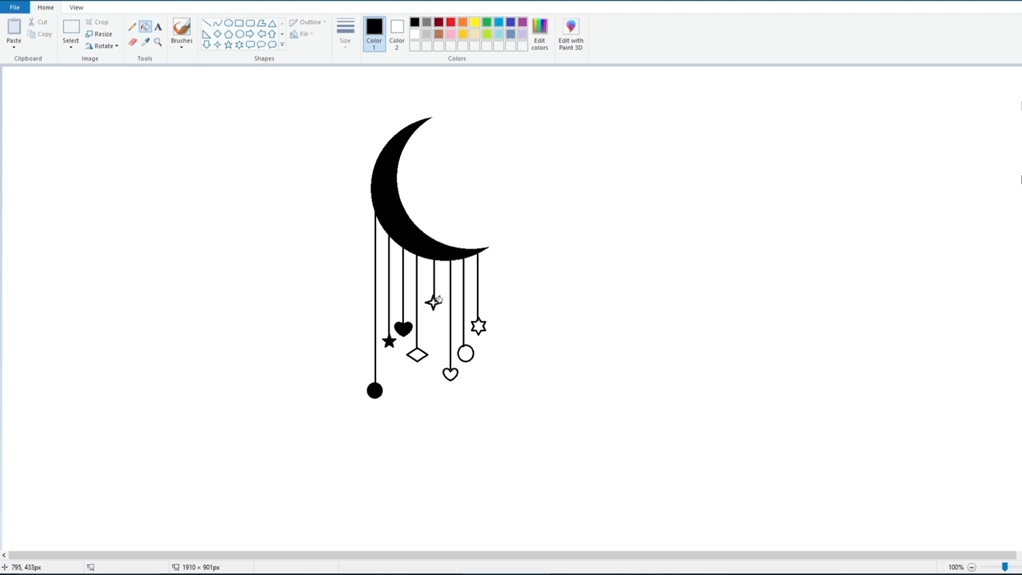
left_click(434, 303)
left_click(416, 354)
left_click(466, 353)
left_click(451, 373)
left_click(478, 326)
Add the text "Good Morning" inside the crescent's opening in Forte, size 45, extending to the right.
left_click(158, 26)
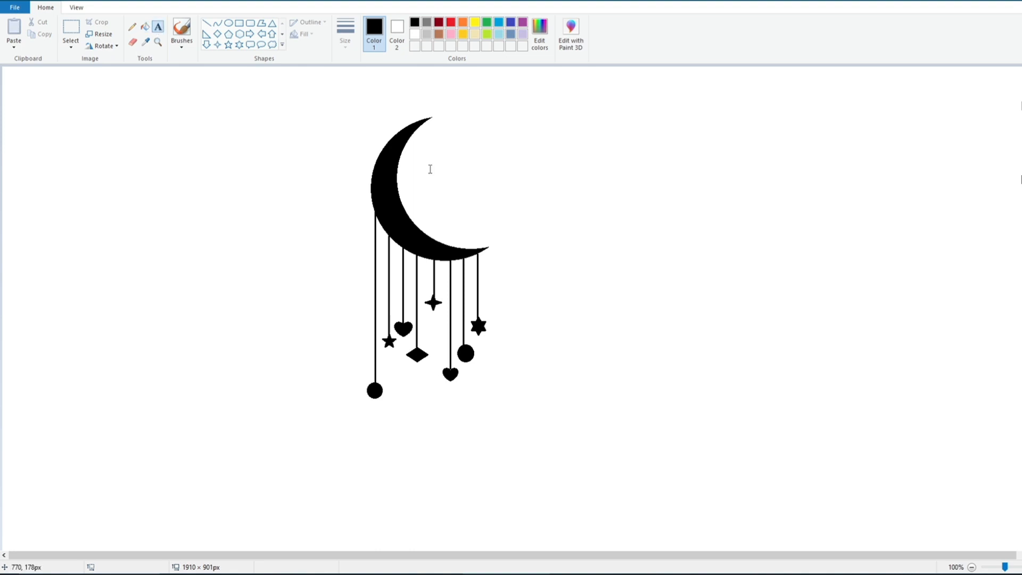
left_click(427, 160)
type("G")
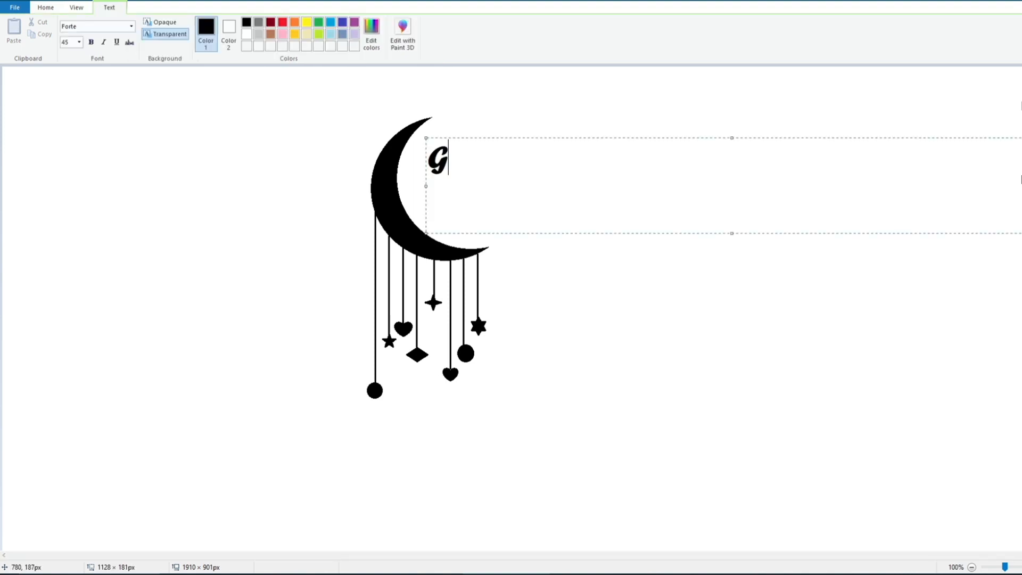
type("ood Morning")
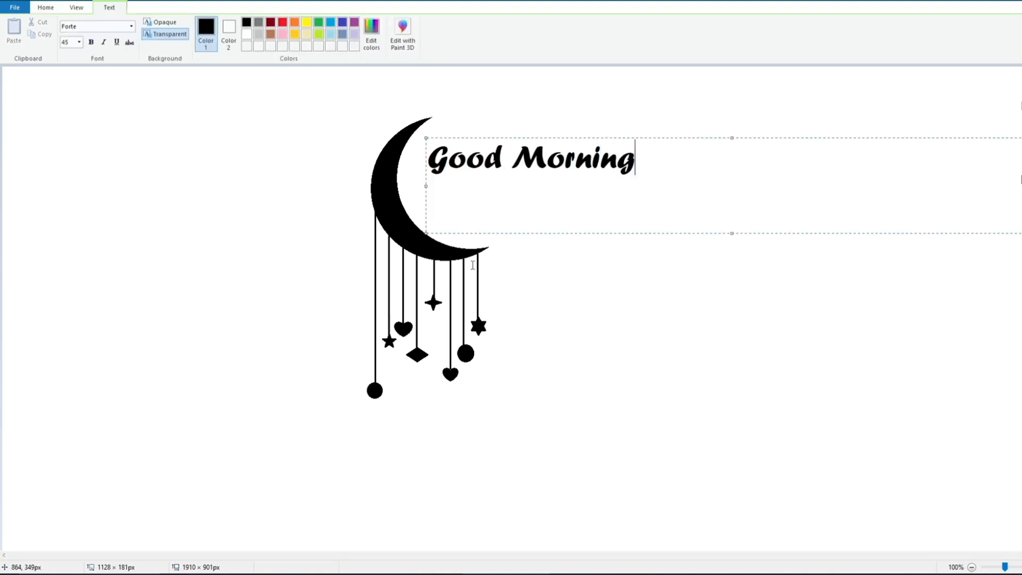
left_click(581, 289)
Add the text "Have a nice day" in Forte, size 20, directly beneath the "Good Morning" text.
left_click(460, 183)
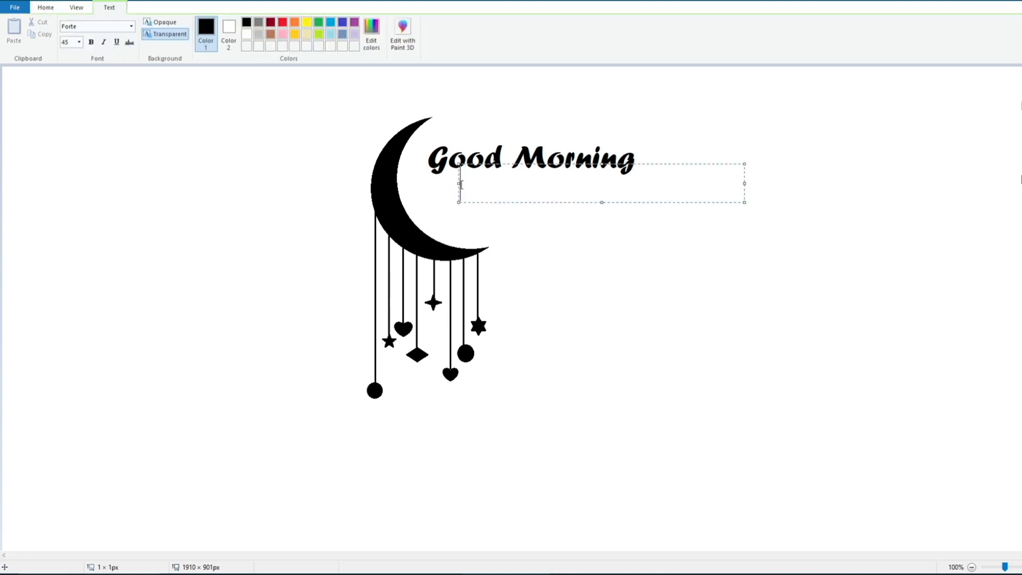
left_click(79, 42)
left_click(72, 131)
left_click_drag(601, 163, 601, 175)
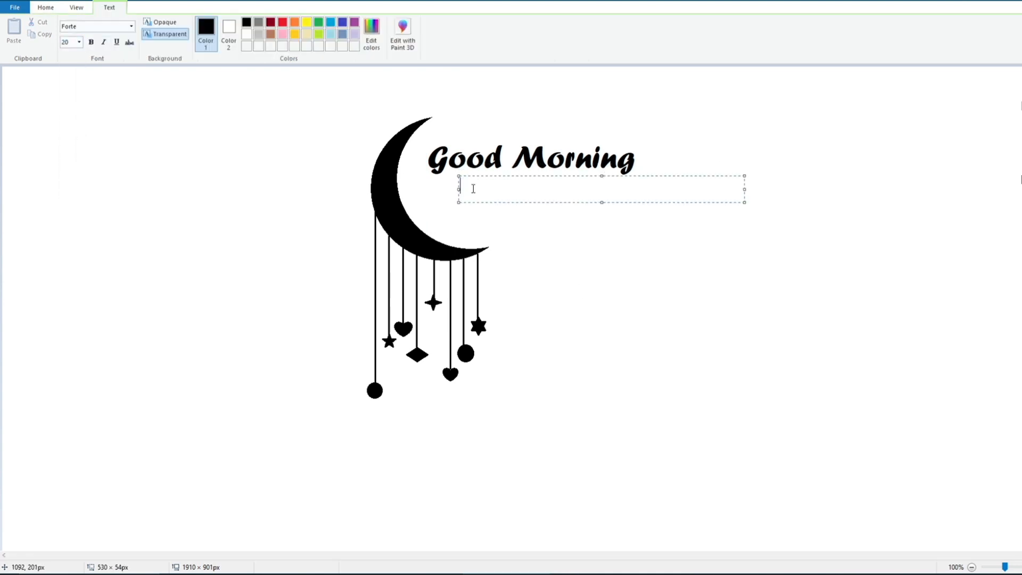
type("Have a nice day")
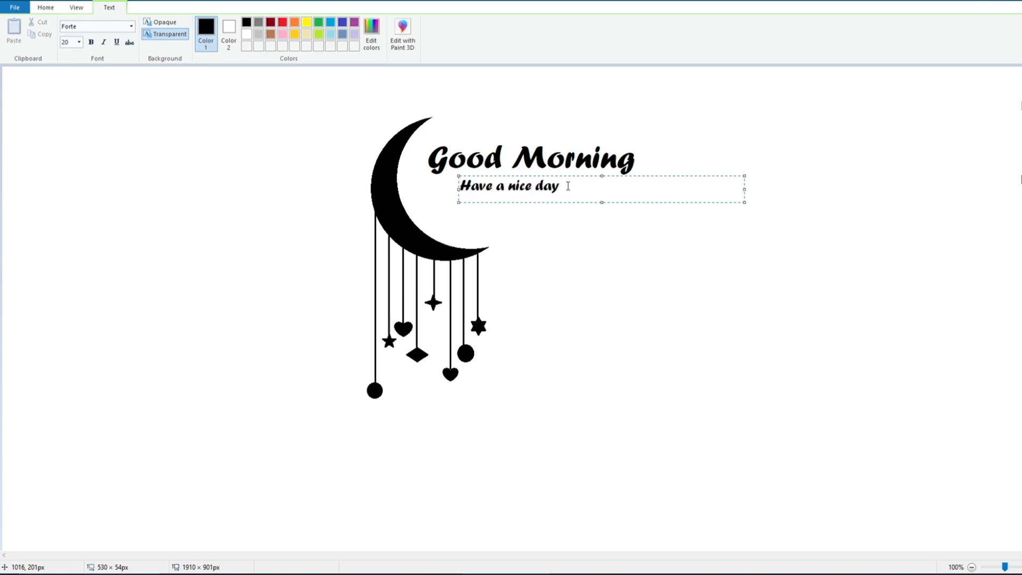
left_click(532, 244)
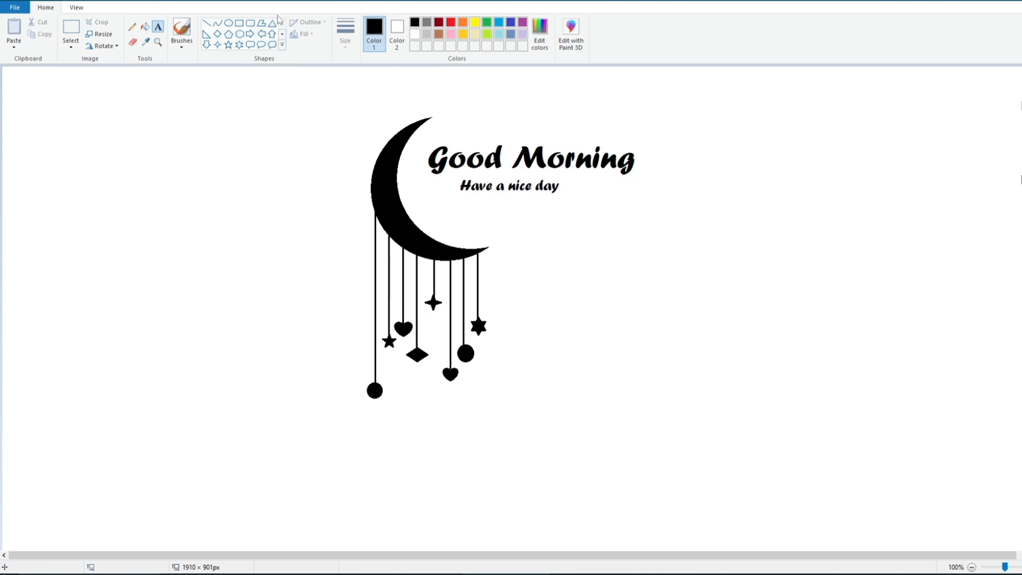
Draw a black circle about 54 × 50 px with a thicker outline centred beneath the "Have a nice day" text.
left_click(229, 23)
left_click_drag(481, 202, 510, 228)
left_click(345, 32)
left_click(370, 105)
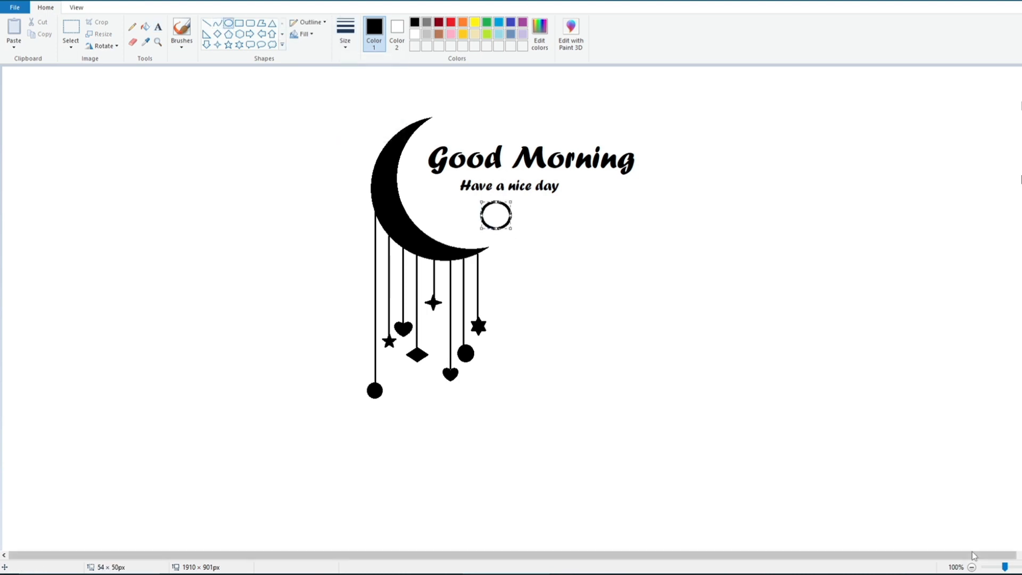
Draw a small upward-arched curve with a thinner line inside the circle as the face's left eye.
left_click(1014, 566)
left_click_drag(508, 556, 769, 536)
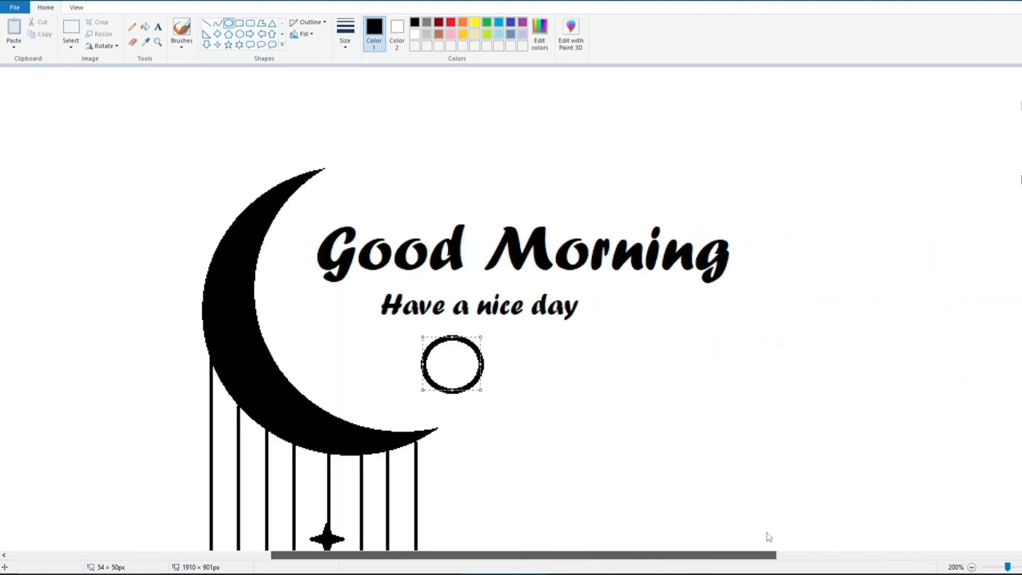
left_click(345, 32)
left_click(370, 85)
left_click(218, 23)
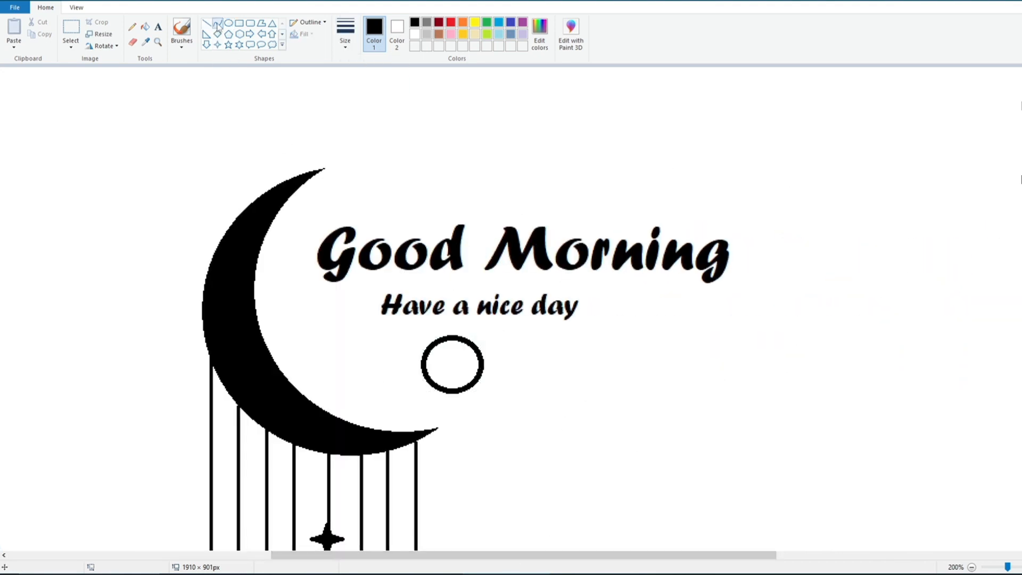
left_click_drag(438, 356, 459, 371)
left_click(514, 388)
Copy the left eye and place the duplicate beside it as the face's right eye.
left_click(72, 27)
left_click(70, 46)
left_click(69, 143)
left_click(383, 358)
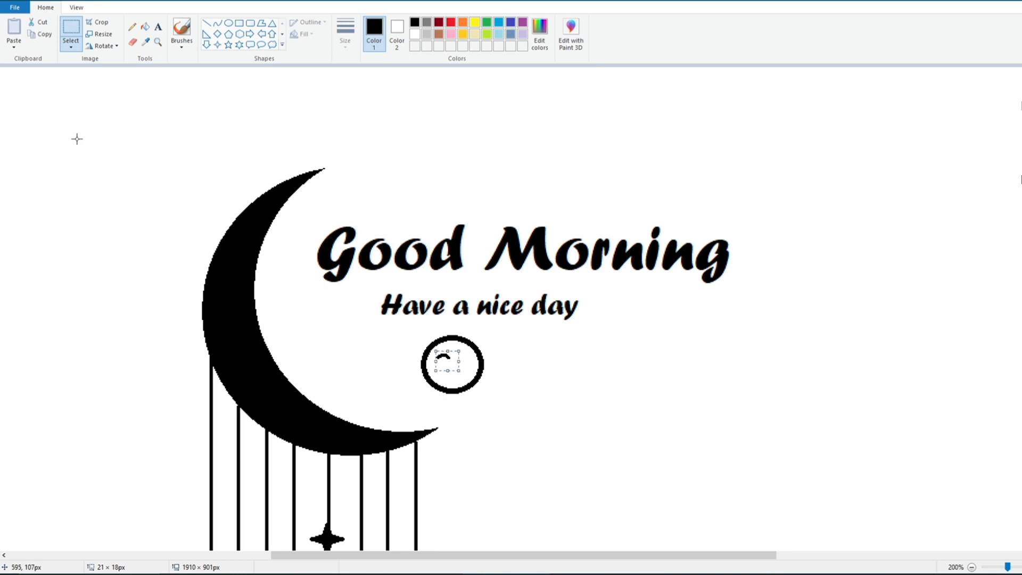
left_click(43, 34)
key("ctrl+v")
left_click_drag(9, 77, 470, 362)
left_click(519, 387)
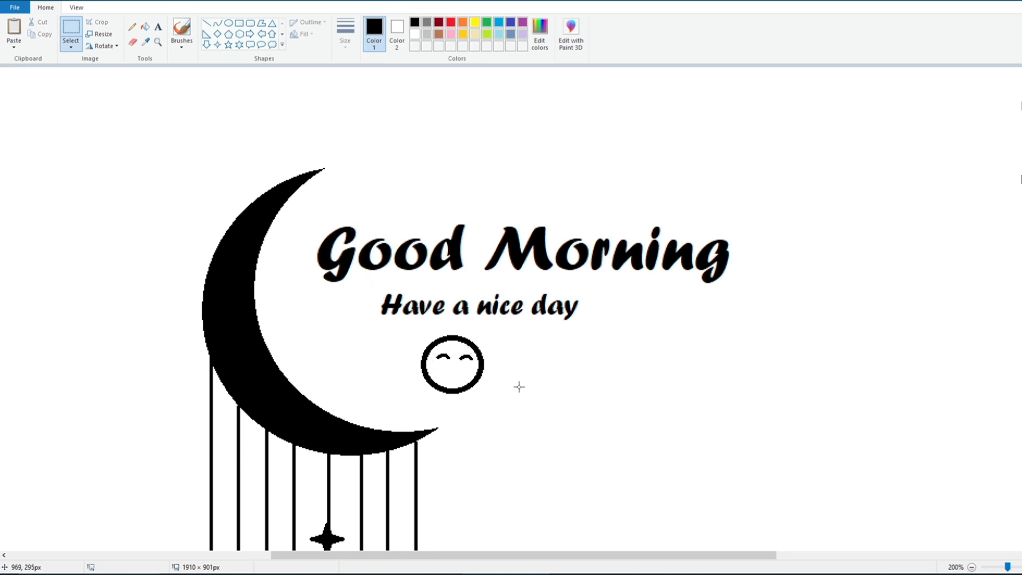
Draw a small downward-bowed curve below the eyes as the face's smile.
left_click(217, 23)
left_click_drag(450, 375, 456, 380)
left_click(456, 380)
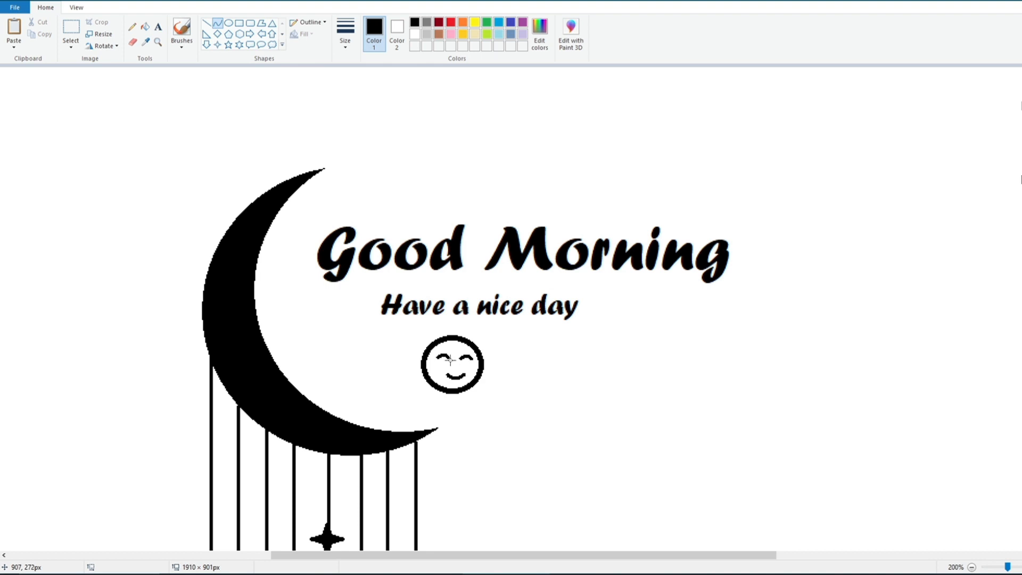
Draw three small black hearts overlapping the face's outline at its lower left, upper right and lower right.
left_click(282, 34)
left_click(207, 45)
left_click_drag(413, 362, 436, 384)
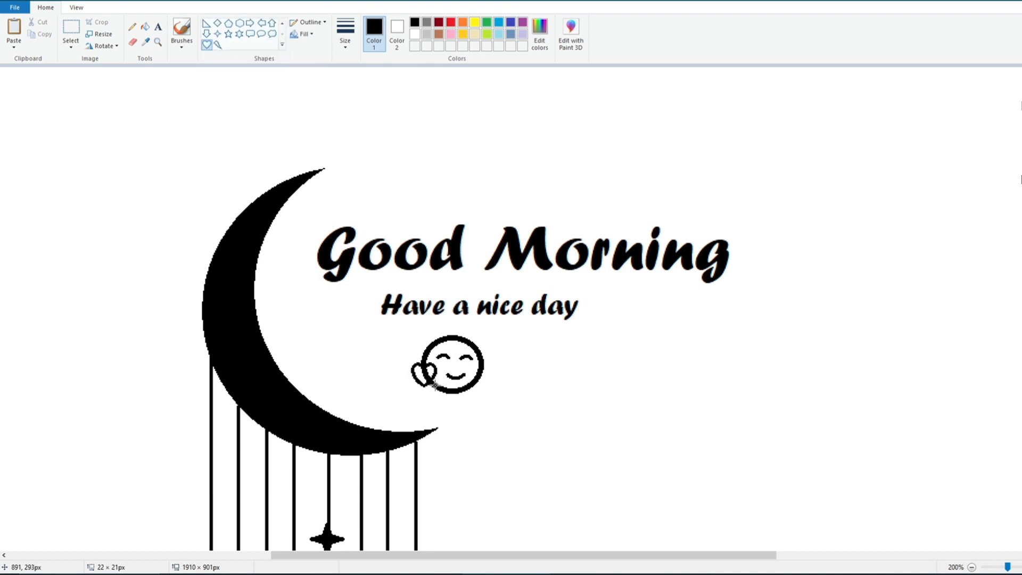
mouse_move(462, 332)
left_mouse_down()
mouse_move(494, 355)
mouse_move(476, 380)
mouse_move(493, 390)
left_mouse_up()
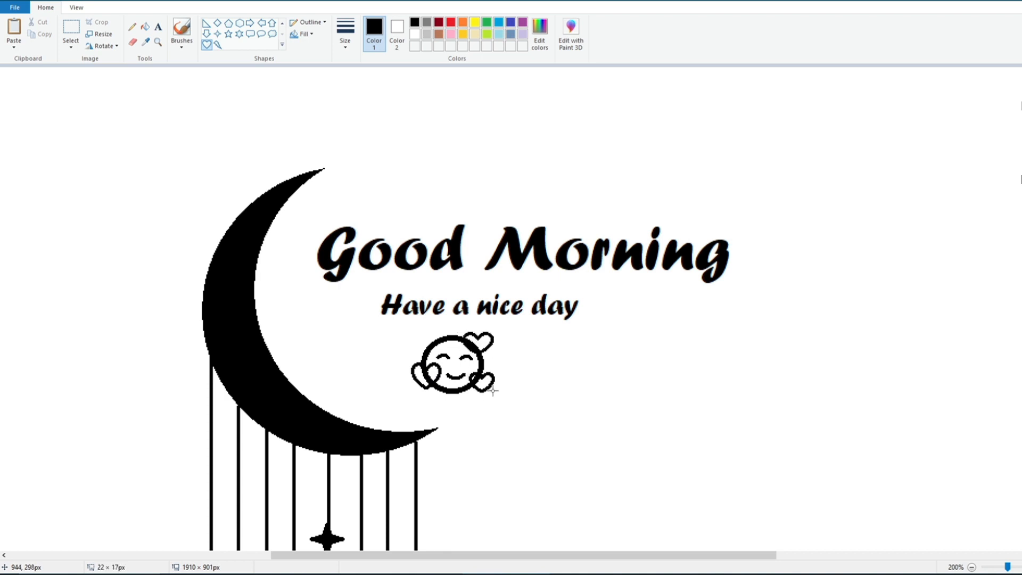
left_click(483, 420)
Fill the smiling face with yellow.
left_click(475, 22)
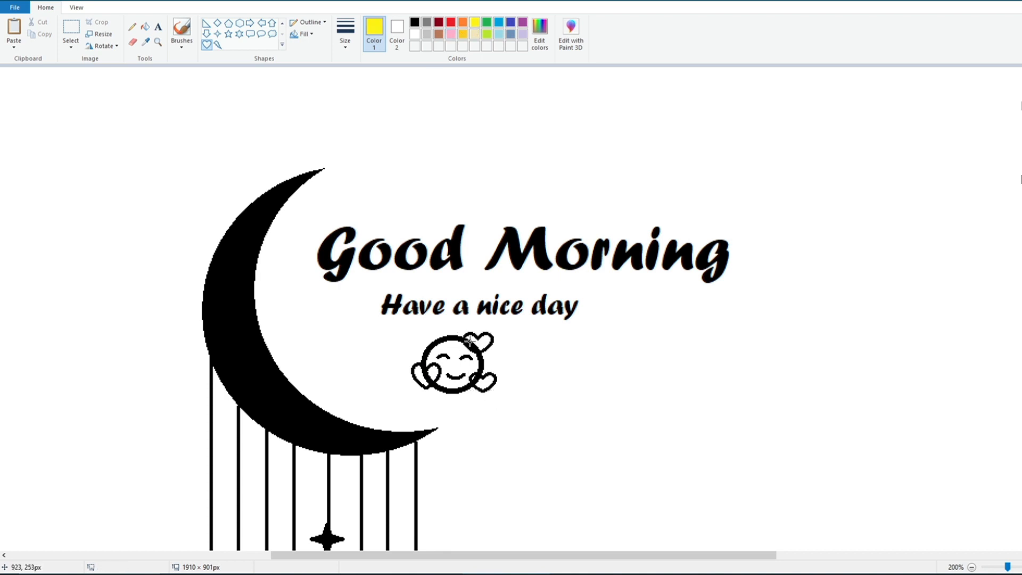
left_click(145, 26)
left_click(453, 349)
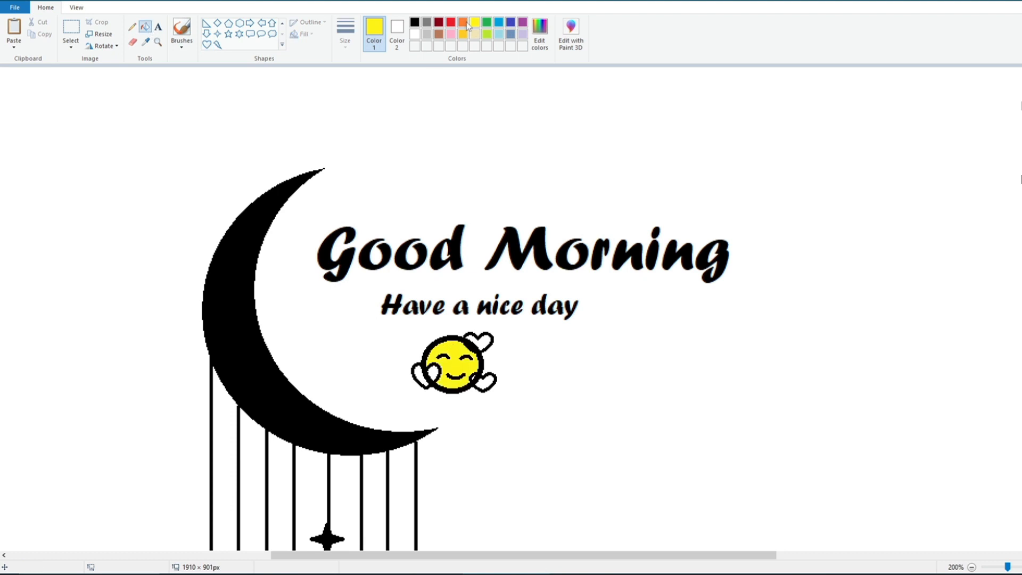
Choose red (226, 18, 29) as the drawing colour and add it to the custom colours.
left_click(451, 22)
left_click(539, 32)
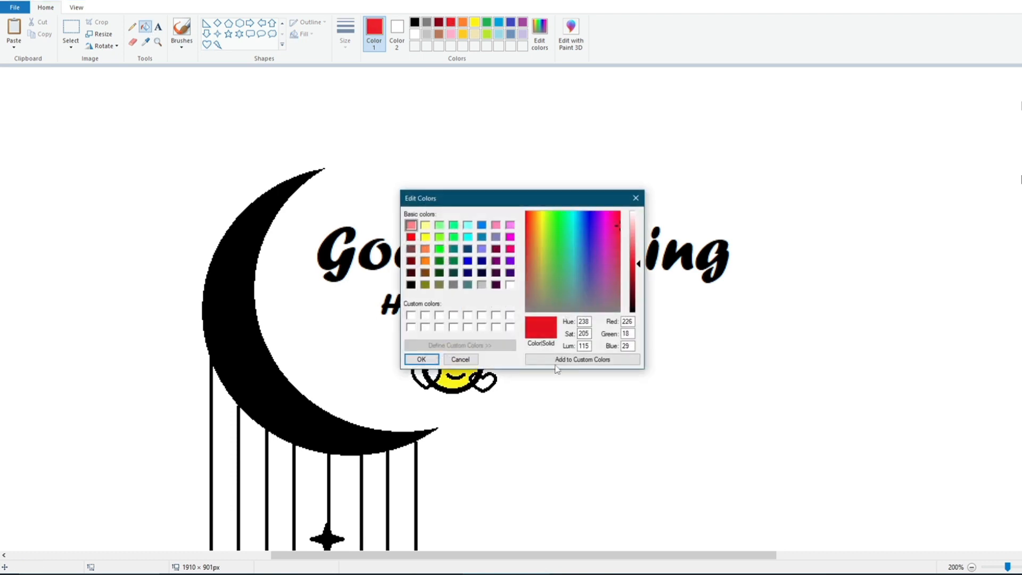
left_click(582, 360)
left_click(421, 360)
Fill the insides of the three hearts around the face with red, undoing the stray fill of the black outlines.
left_click(485, 381)
left_click(413, 372)
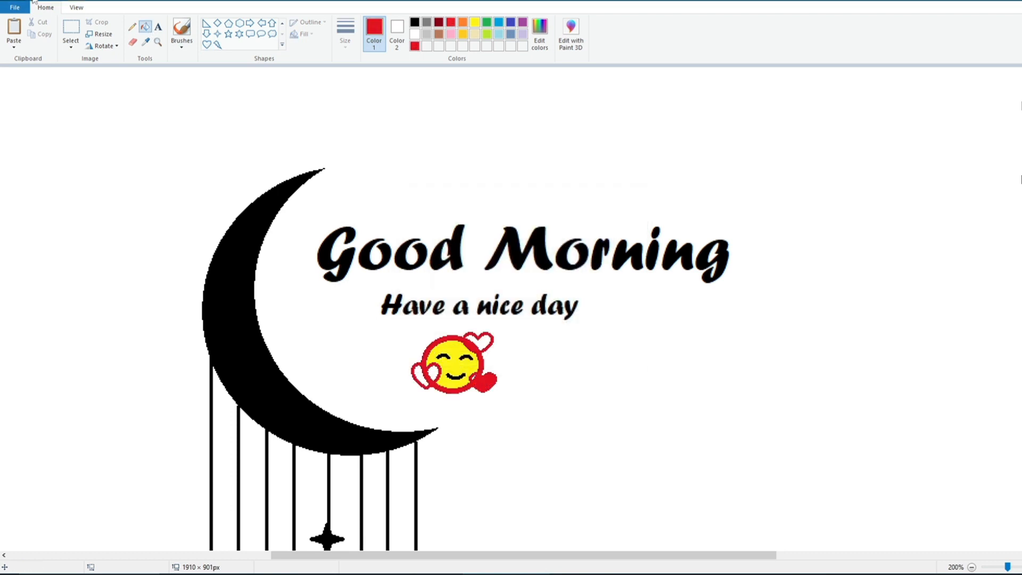
key("ctrl+z")
left_click(486, 339)
left_click(430, 374)
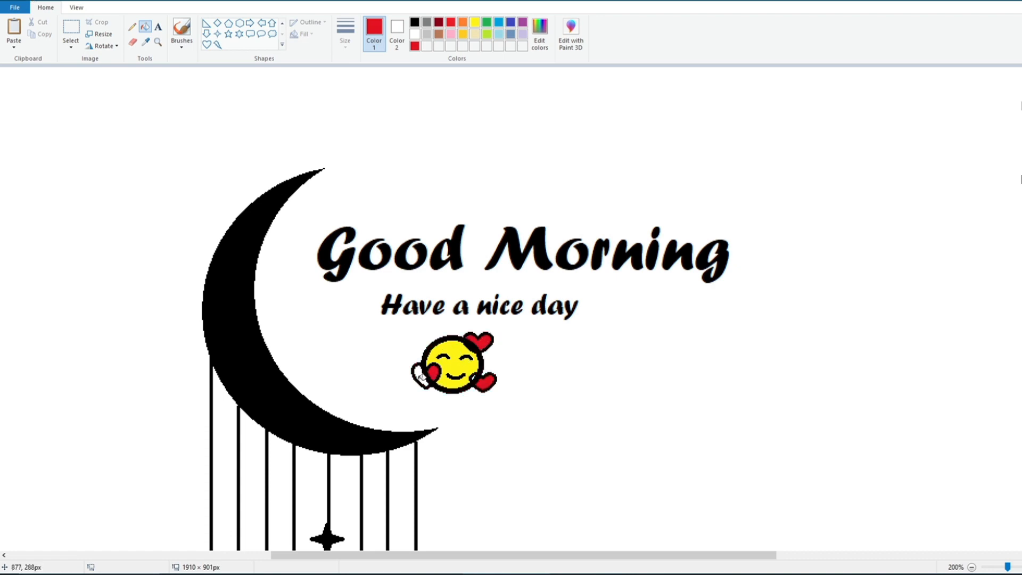
left_click(421, 377)
left_click(282, 22)
left_click(207, 23)
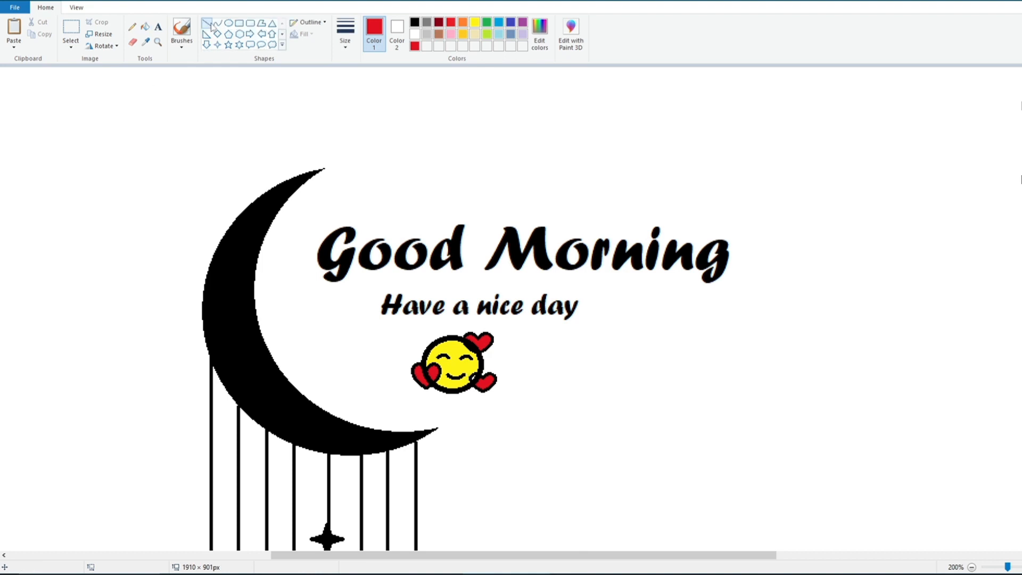
scroll(228, 354, "left", 1)
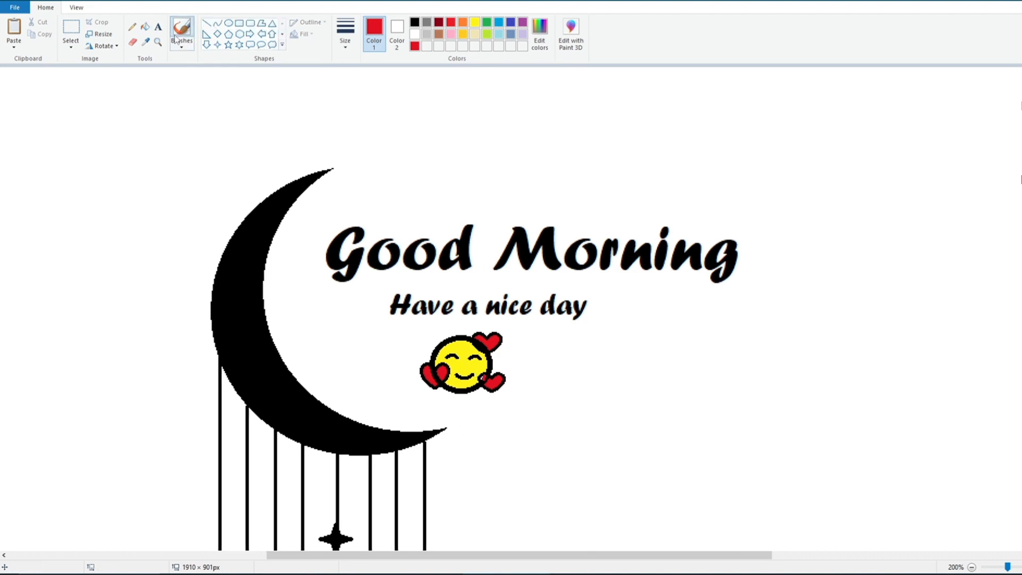
left_click(181, 47)
left_click(203, 85)
Fill the white background around the moon and text with yellow.
left_click(972, 567)
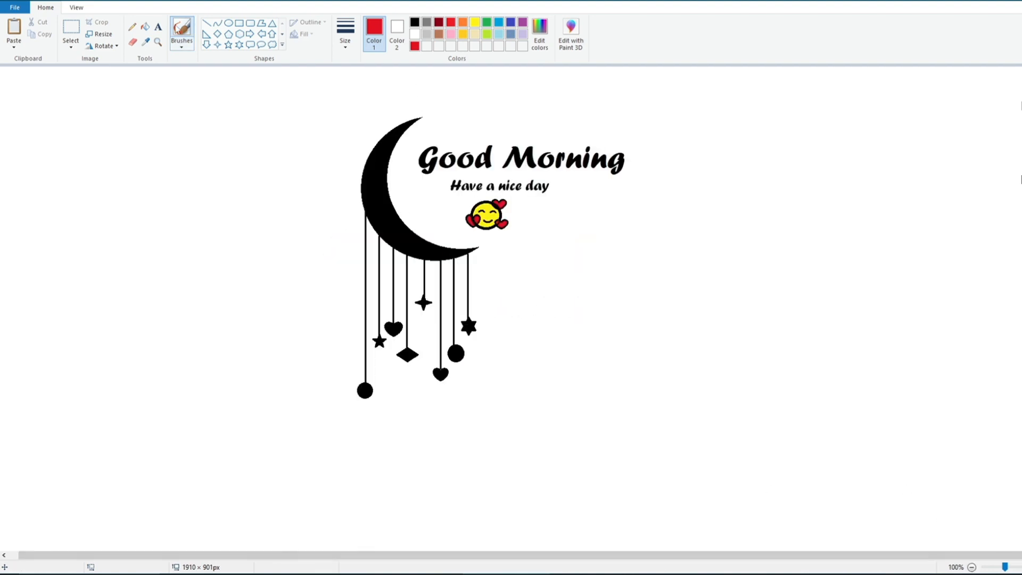
left_click(145, 27)
left_click(474, 22)
left_click(304, 213)
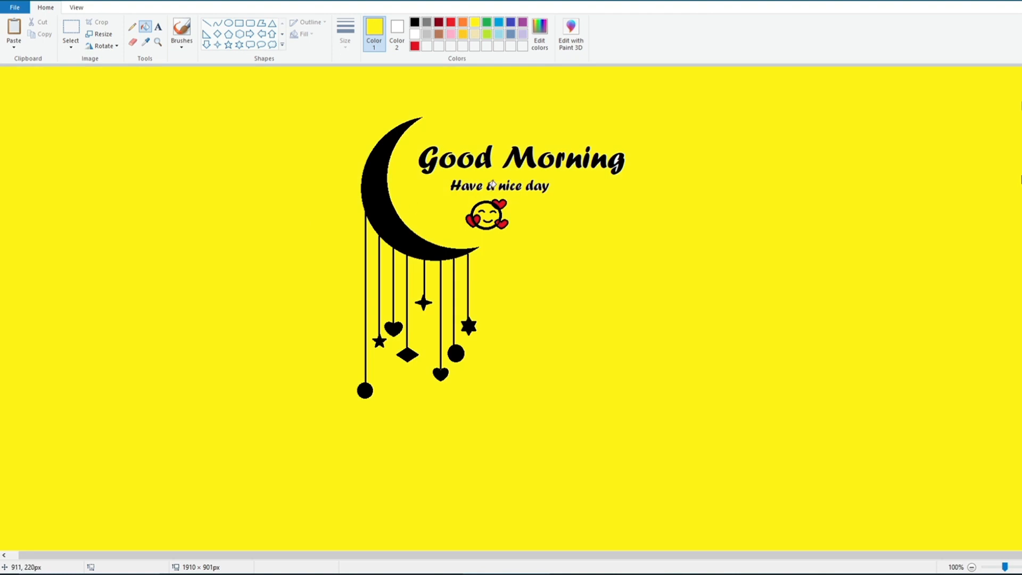
left_click(1021, 567)
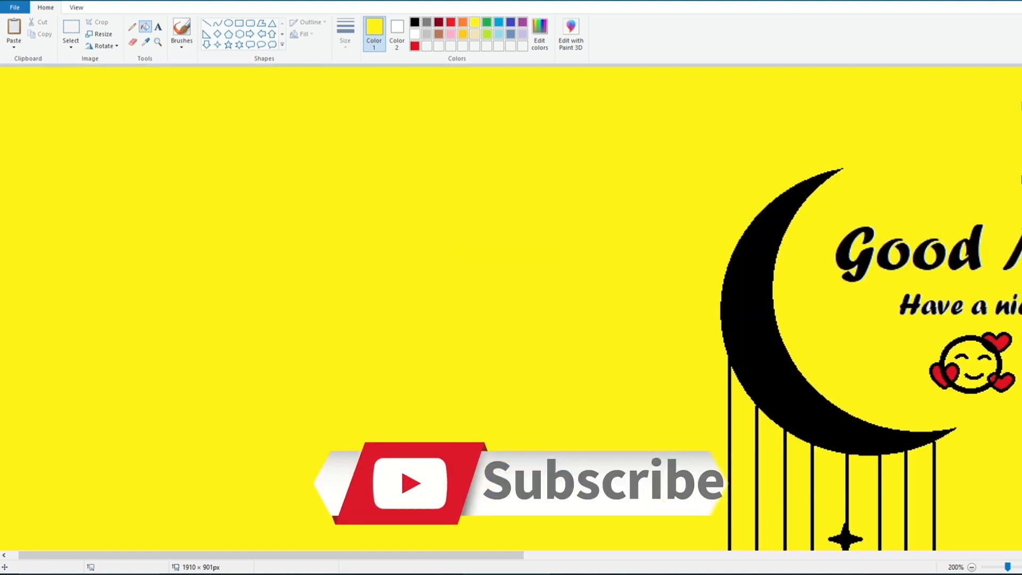
left_click_drag(521, 555, 742, 556)
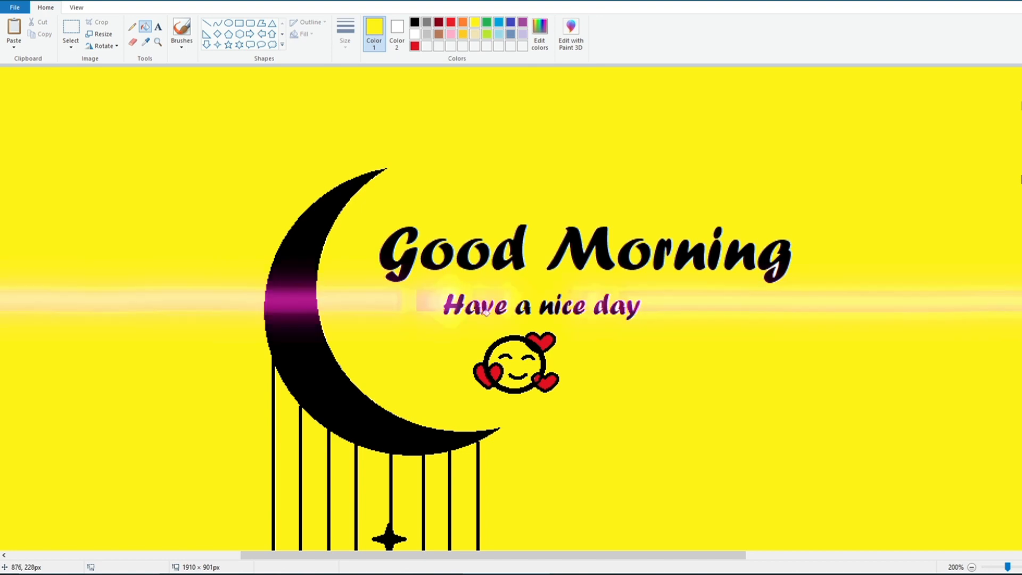
scroll(286, 286, "down", 1)
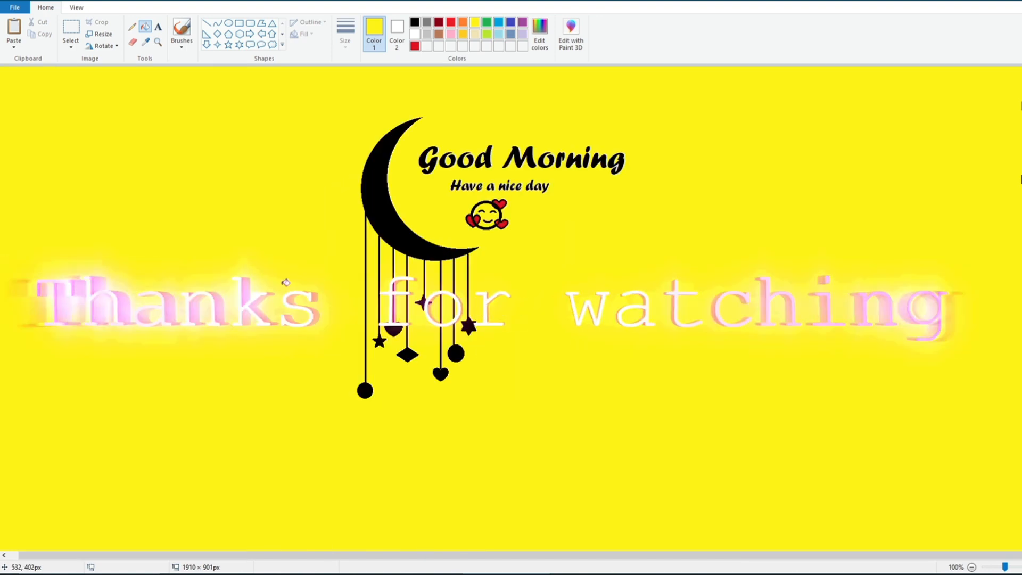